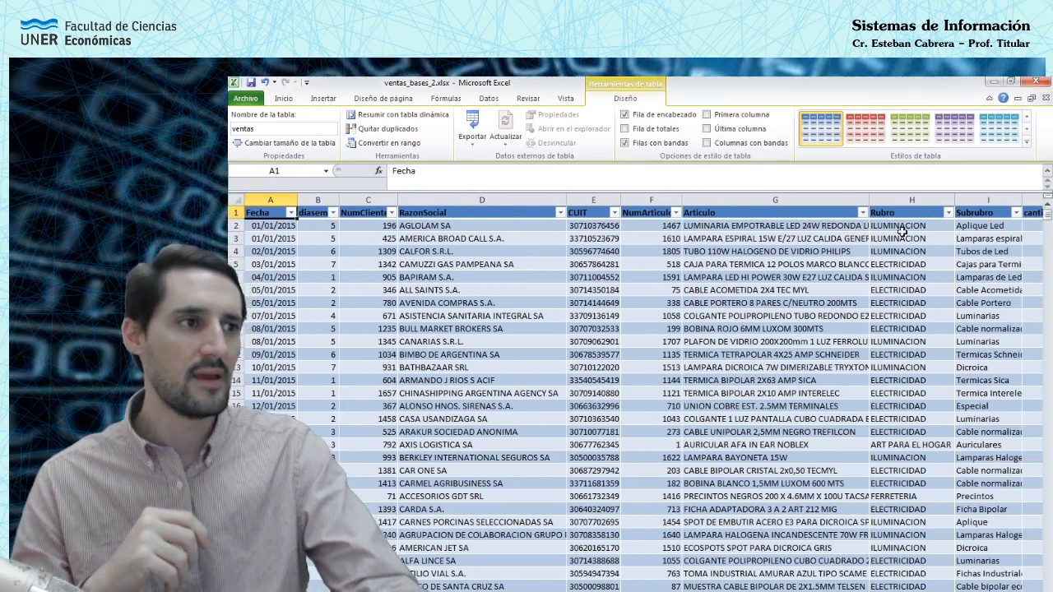
Examine the sales records in the ventas table, focusing on the categories in the Rubro column.
click(904, 228)
scroll(892, 329, down, 2)
scroll(892, 329, down, 11)
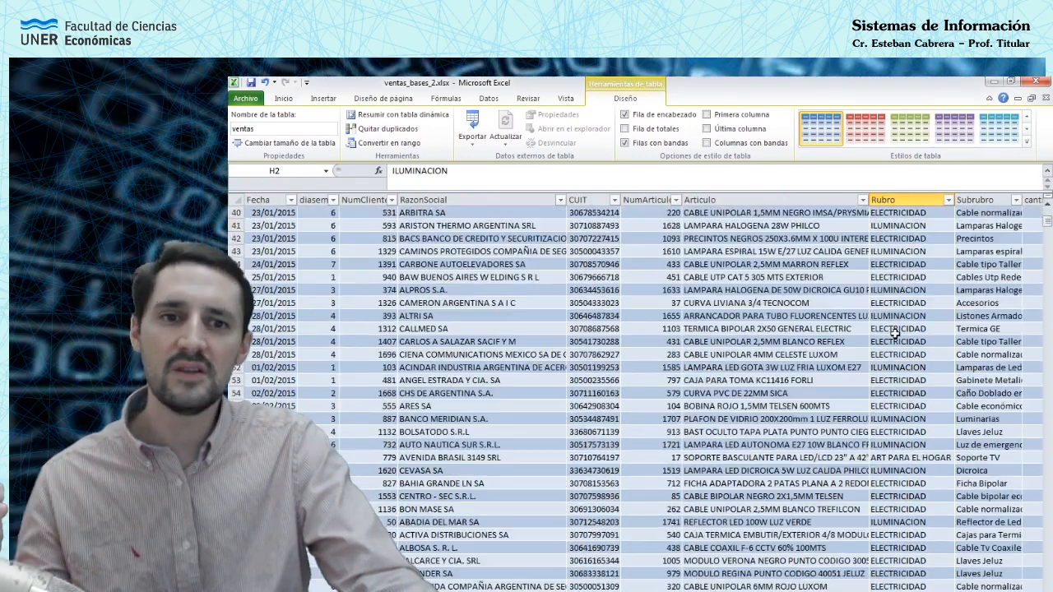
scroll(894, 332, down, 4)
scroll(897, 333, up, 8)
scroll(901, 336, up, 9)
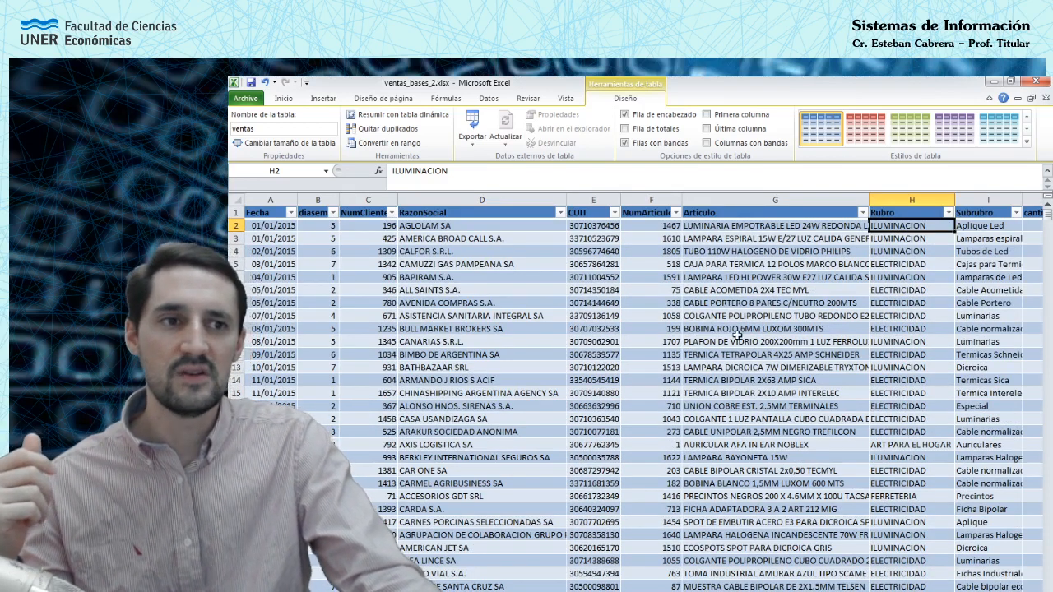
scroll(697, 458, down, 13)
scroll(750, 462, down, 9)
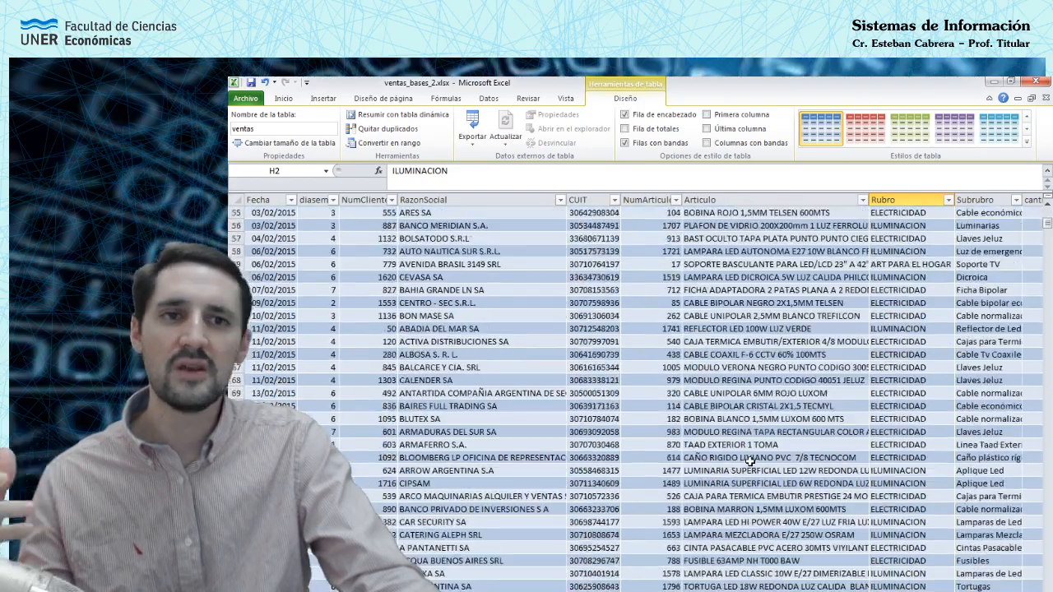
scroll(750, 459, up, 20)
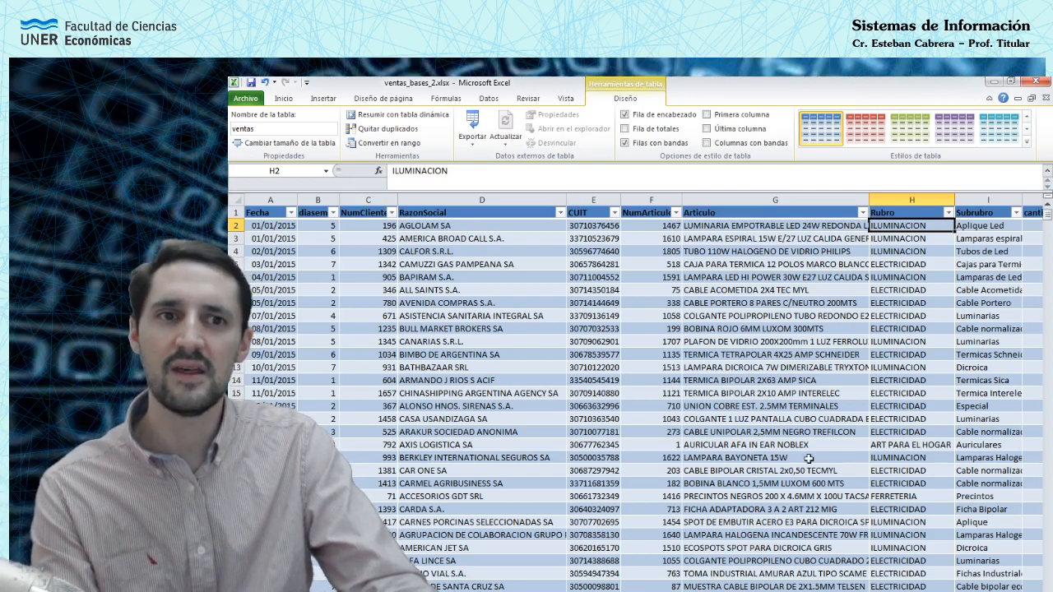
click(927, 342)
click(929, 429)
click(932, 482)
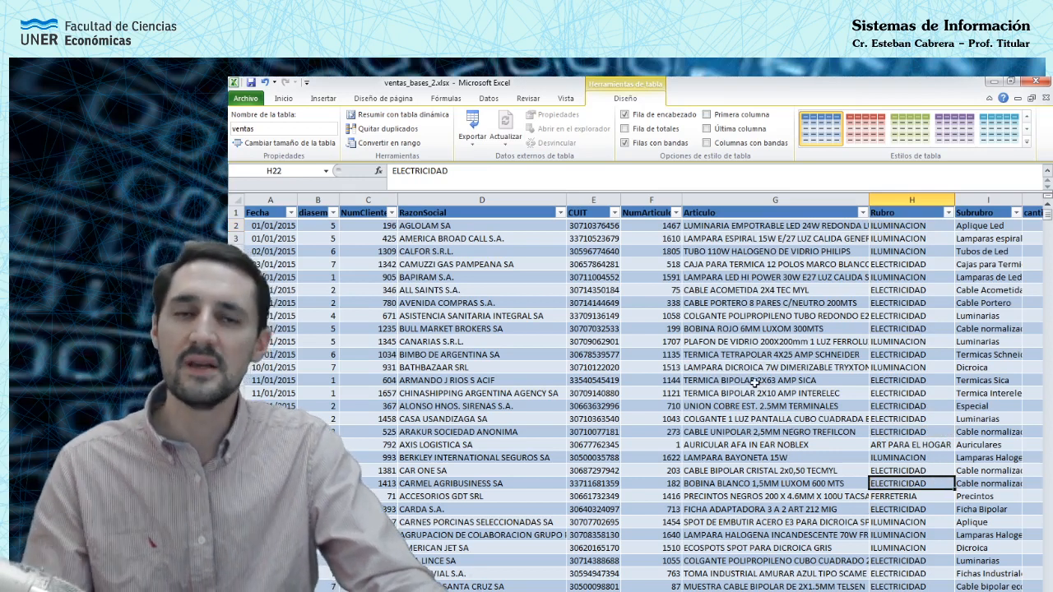
click(676, 369)
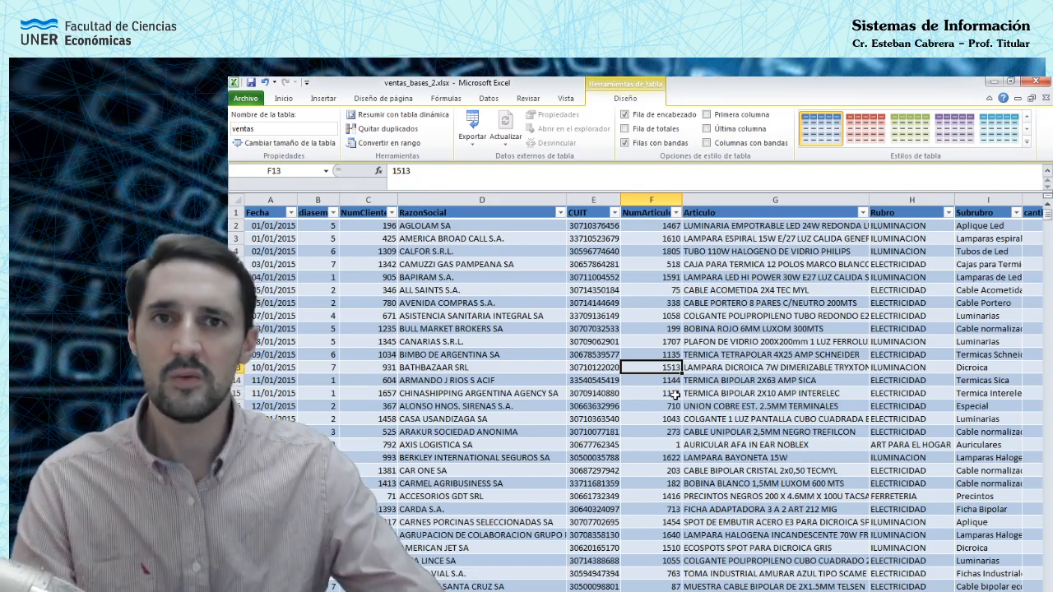
key(ctrl+Home)
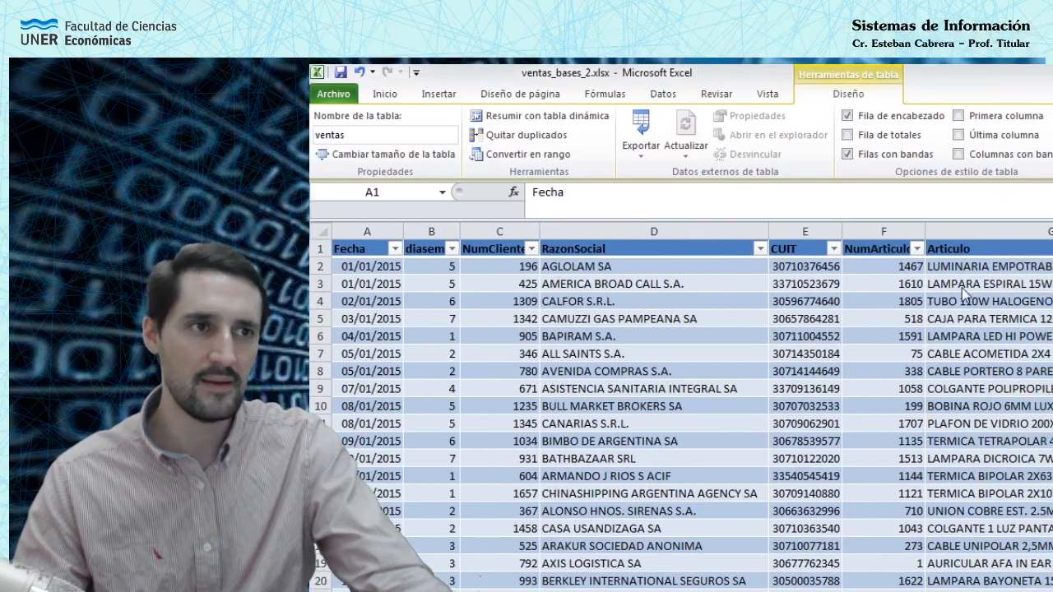
click(643, 323)
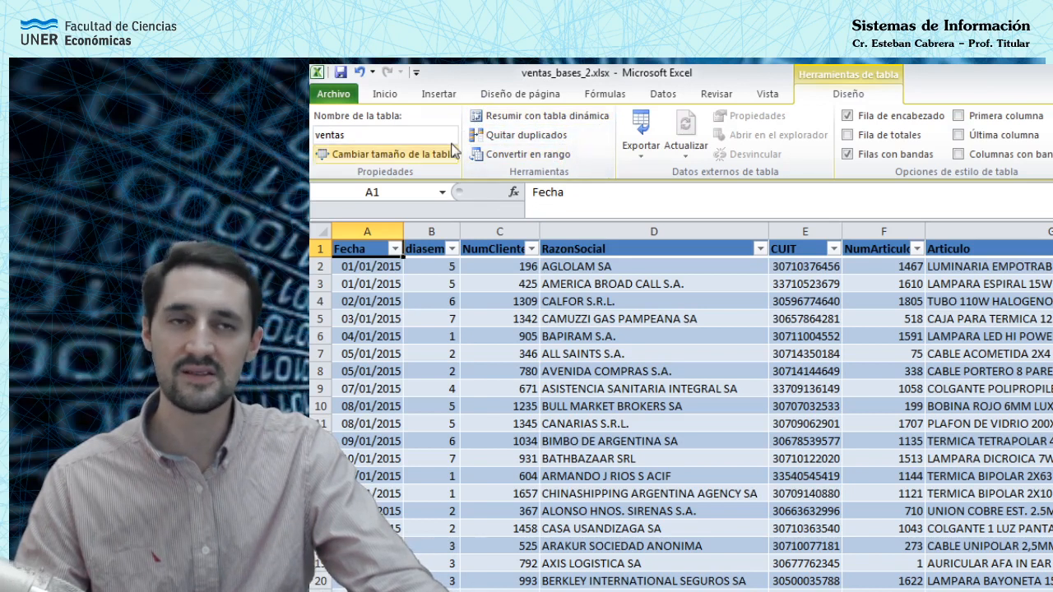
Create a pivot table from the ventas table on a new worksheet.
click(519, 371)
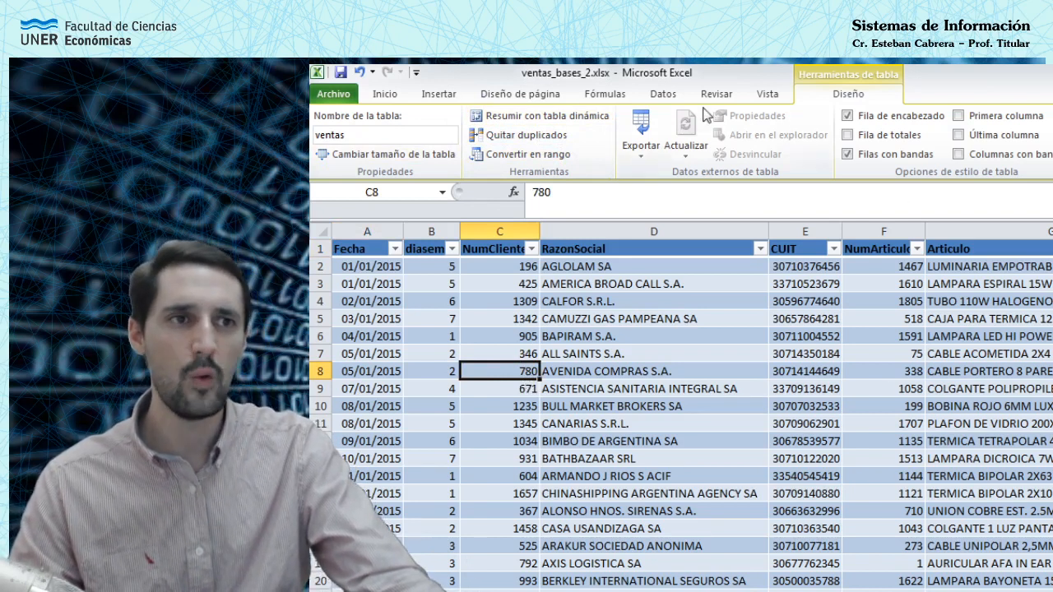
click(439, 98)
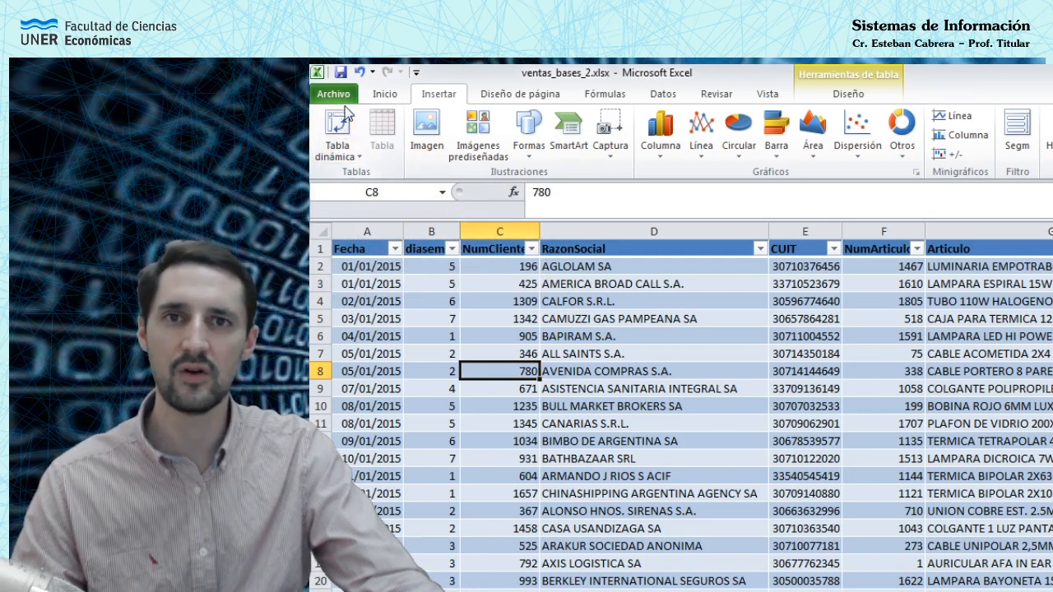
click(873, 83)
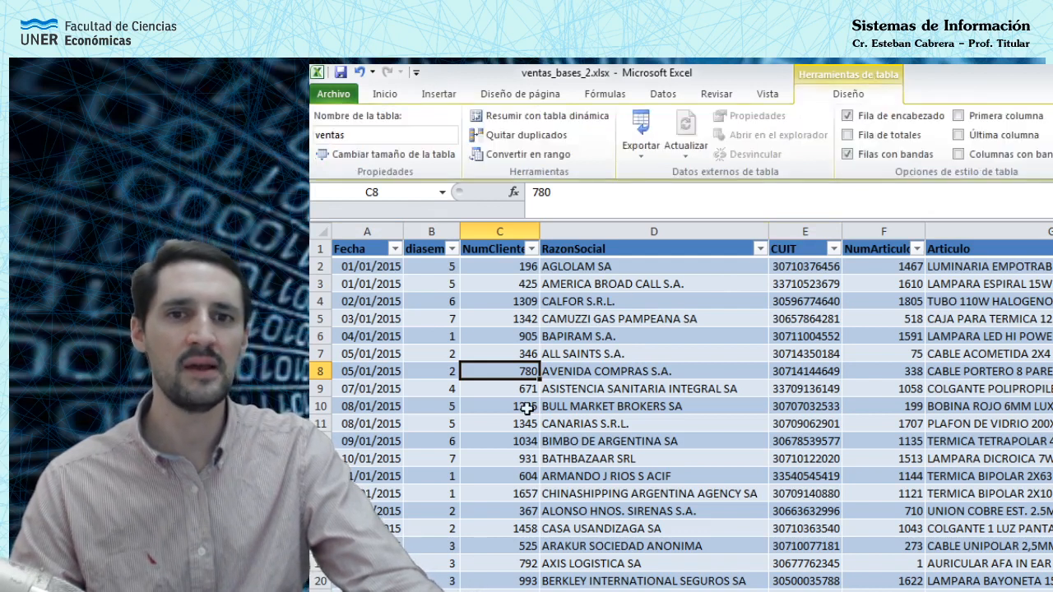
click(569, 122)
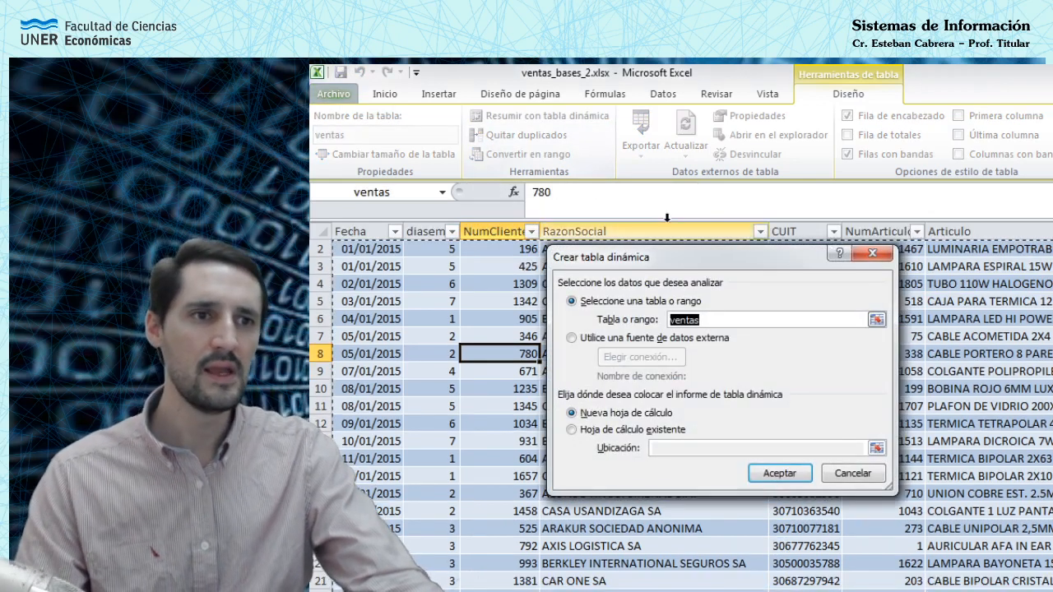
drag(686, 256, 667, 255)
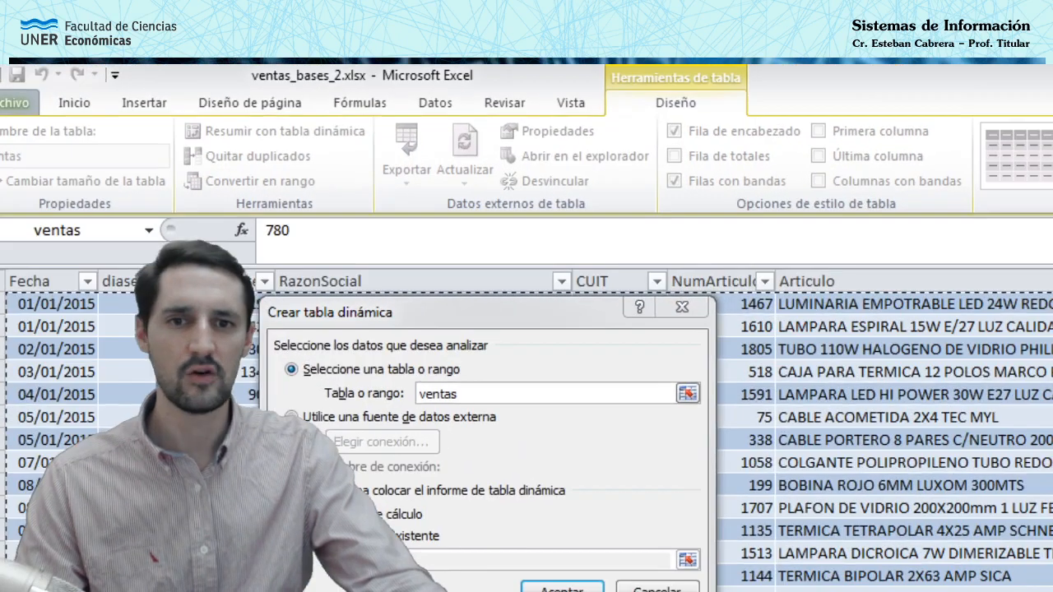
drag(539, 313, 733, 184)
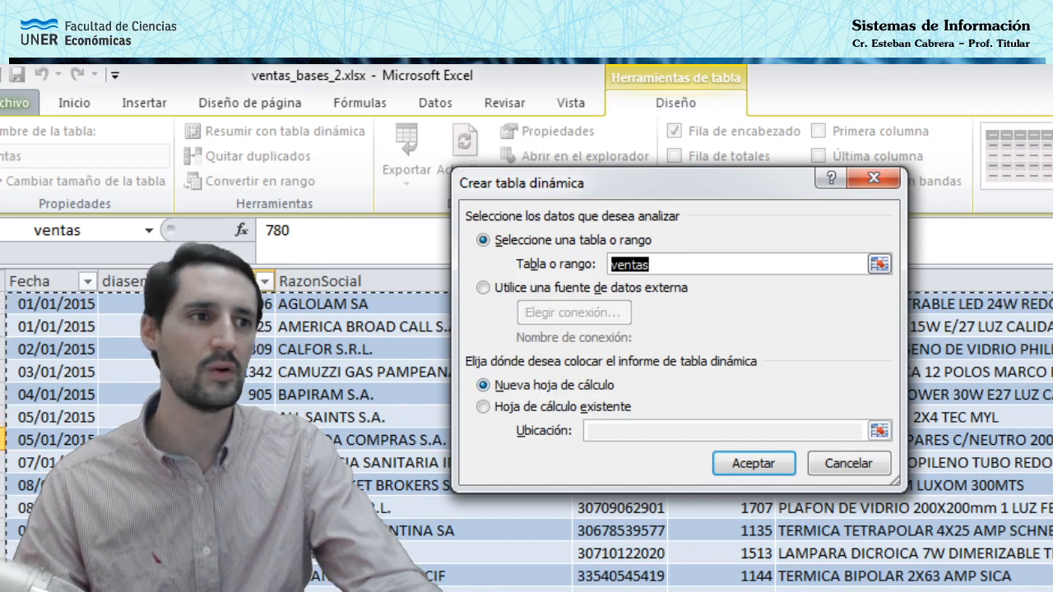
click(611, 390)
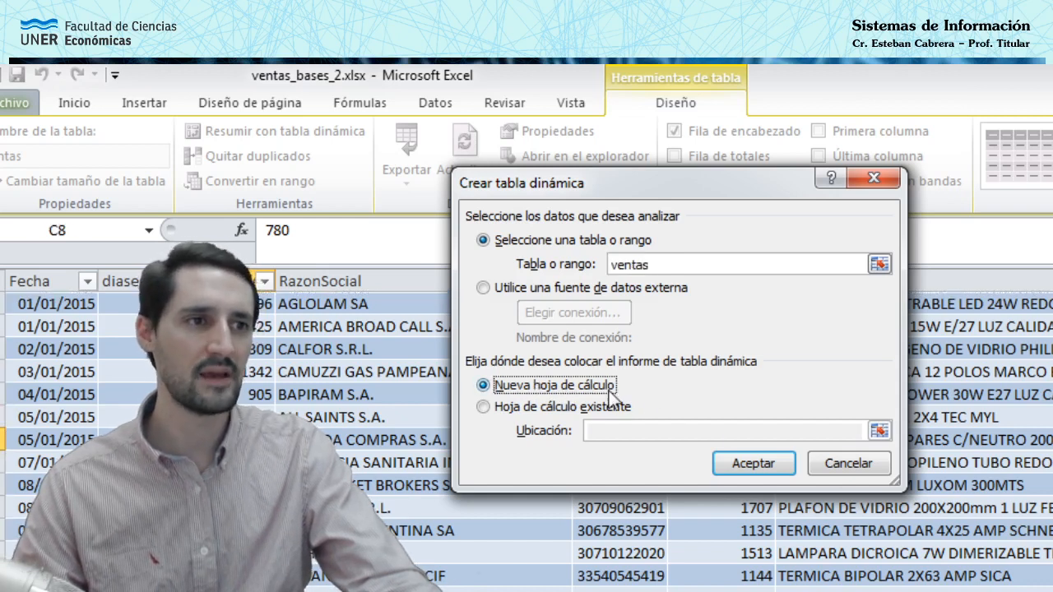
click(753, 464)
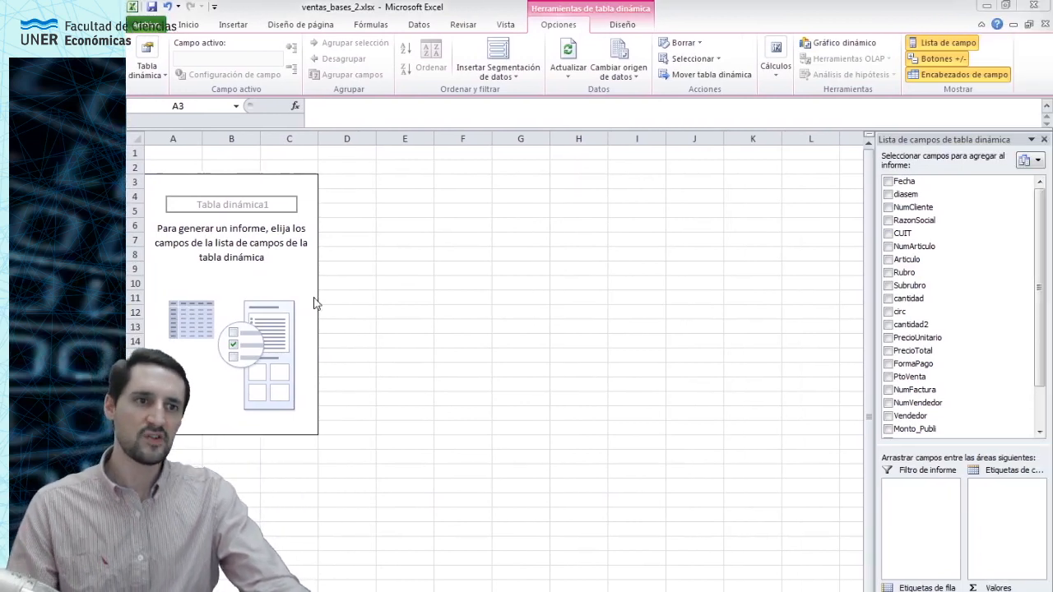
Activate the empty pivot table and review its full list of available fields, from Fecha to tasas interes.
click(341, 383)
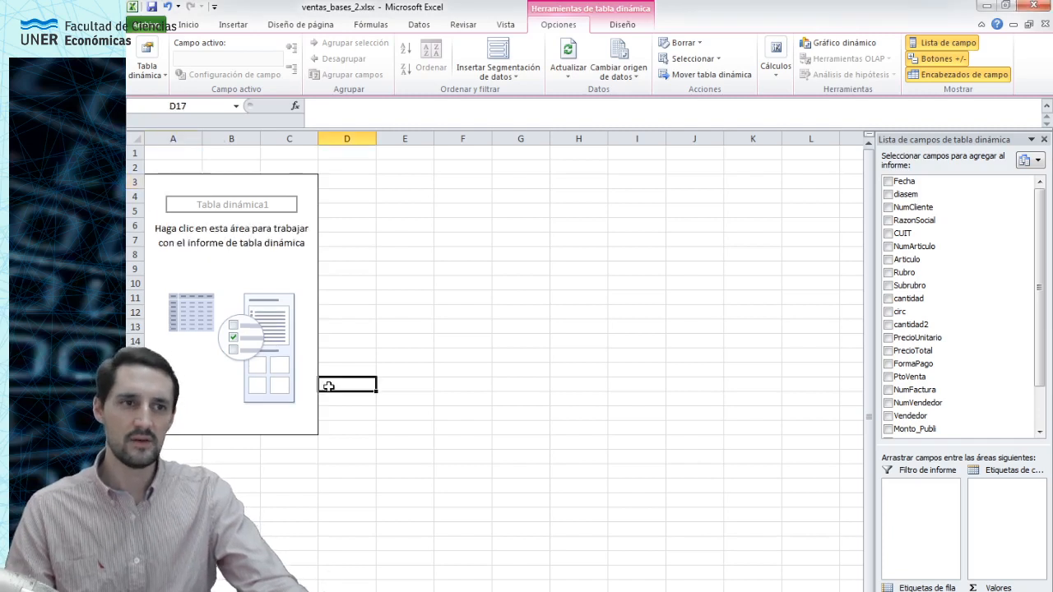
click(242, 292)
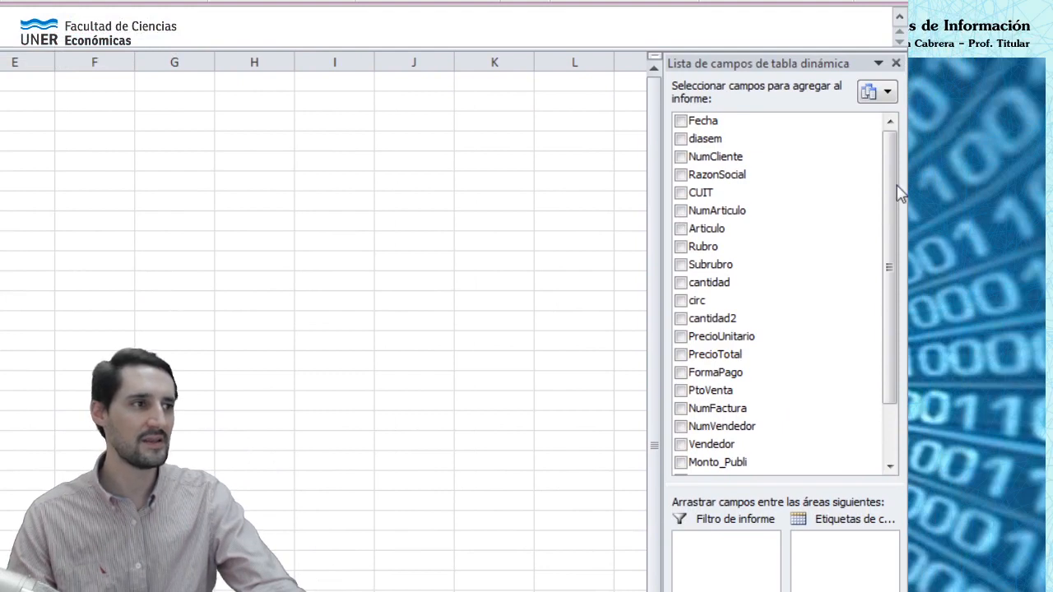
drag(893, 189, 886, 159)
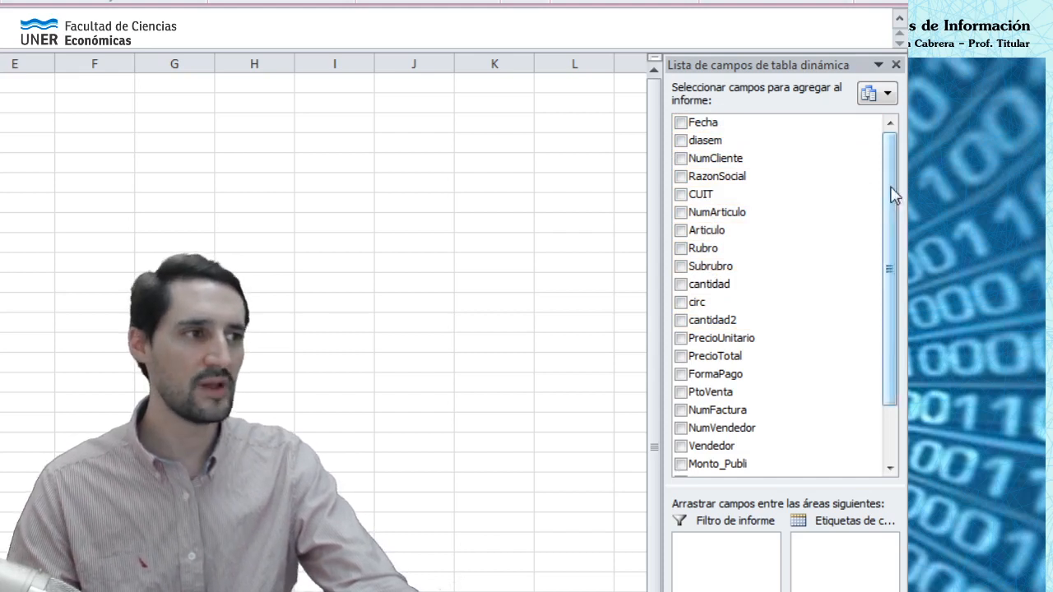
drag(893, 190, 895, 248)
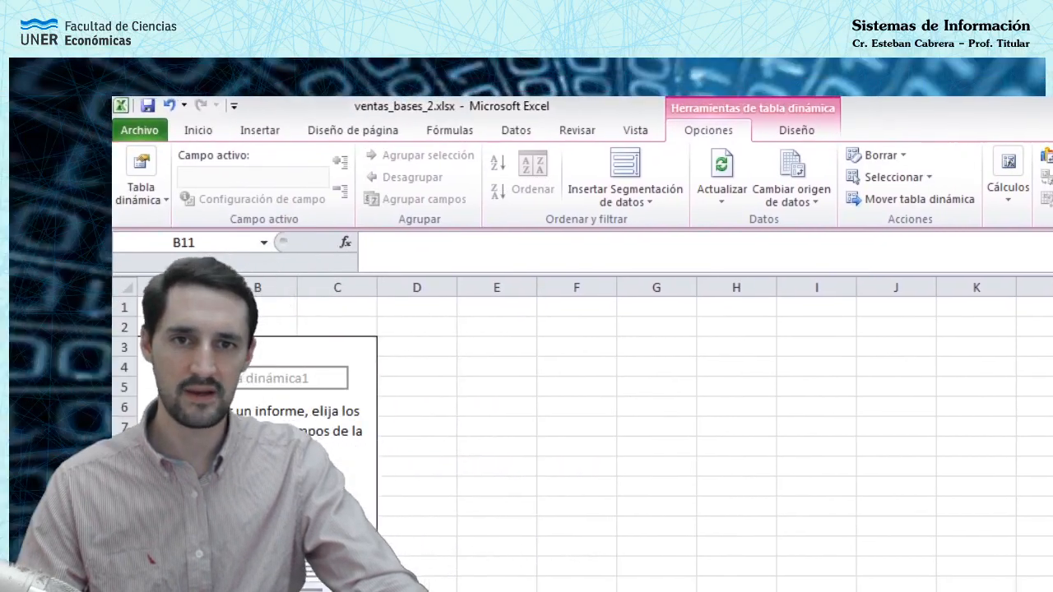
click(378, 497)
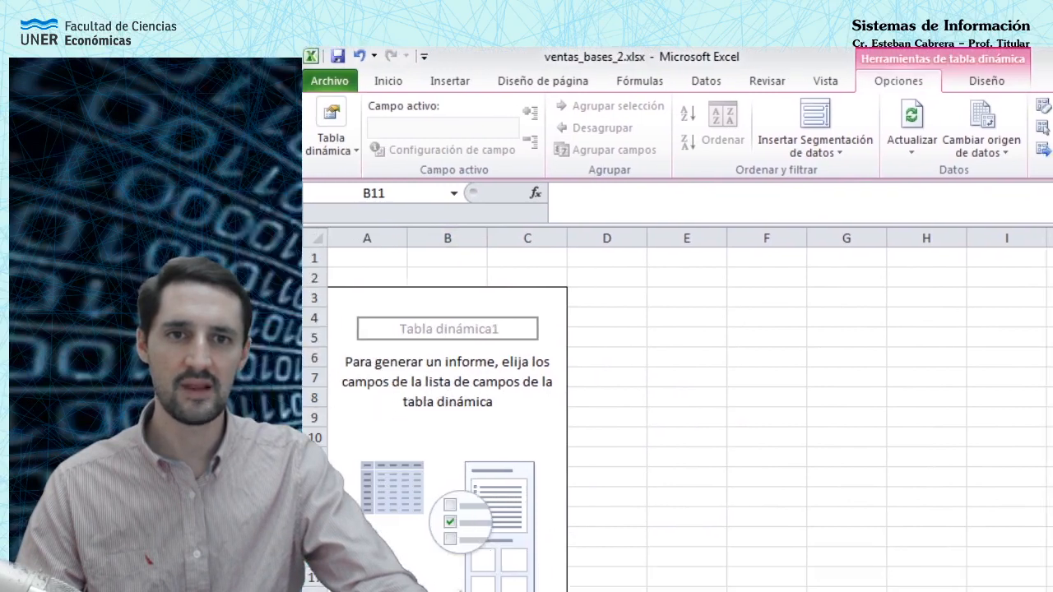
click(506, 431)
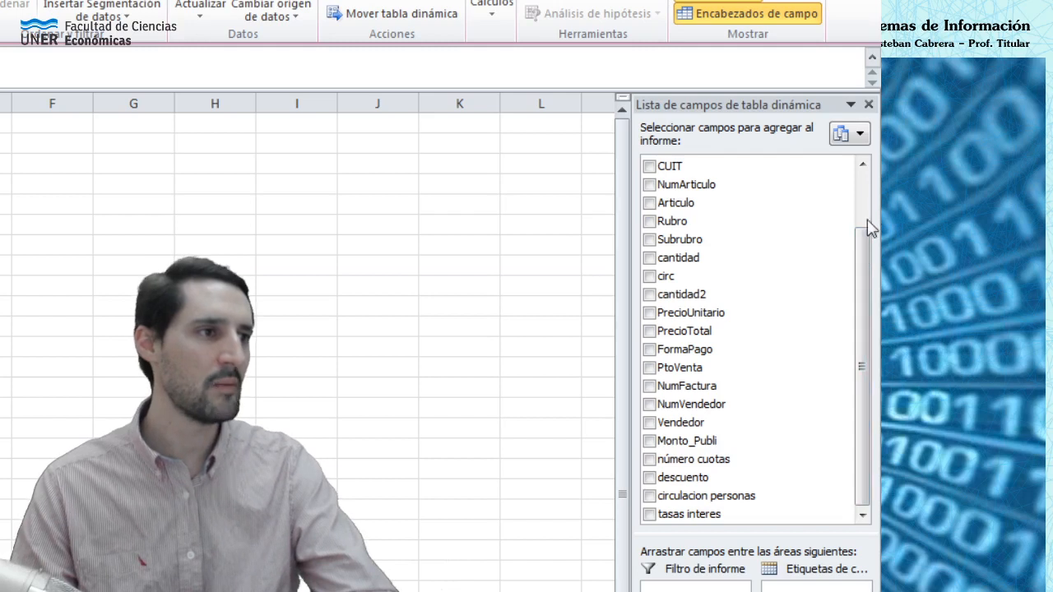
scroll(852, 247, up, 2)
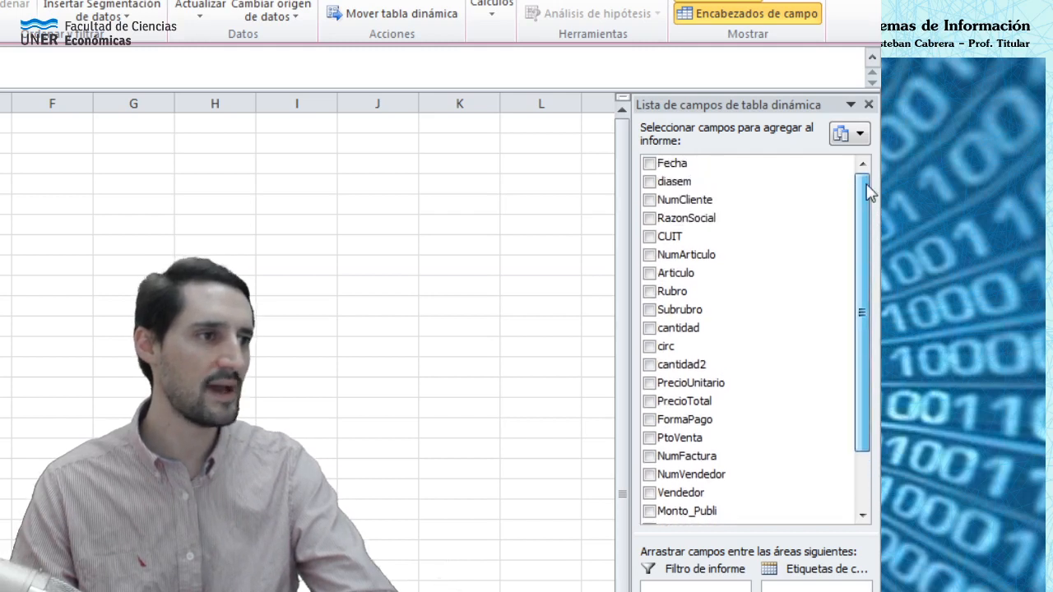
Add Rubro to the pivot table as row labels, and cantidad and PrecioTotal to the values area.
click(650, 292)
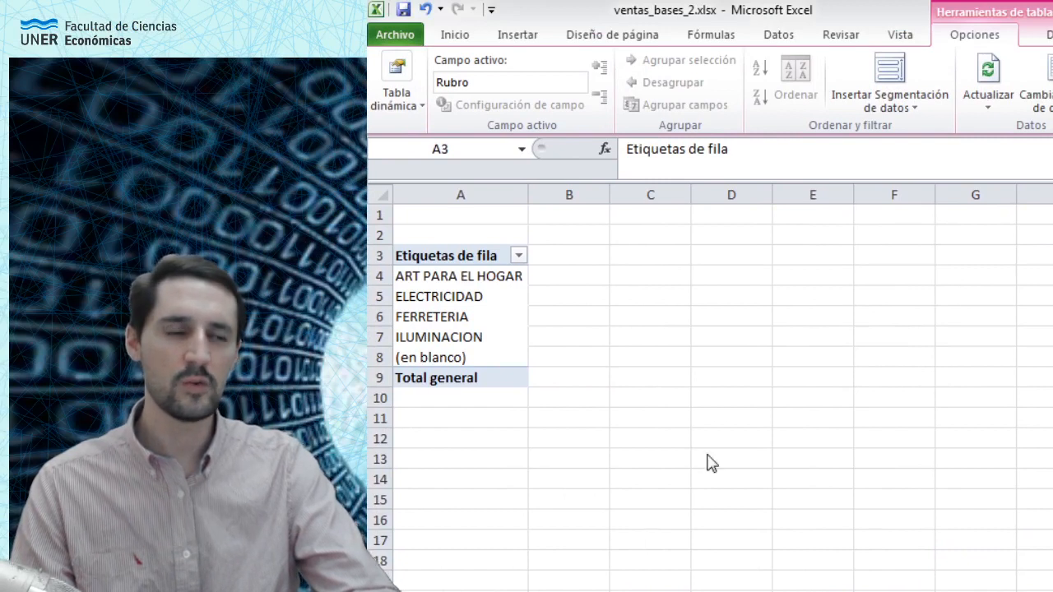
click(462, 310)
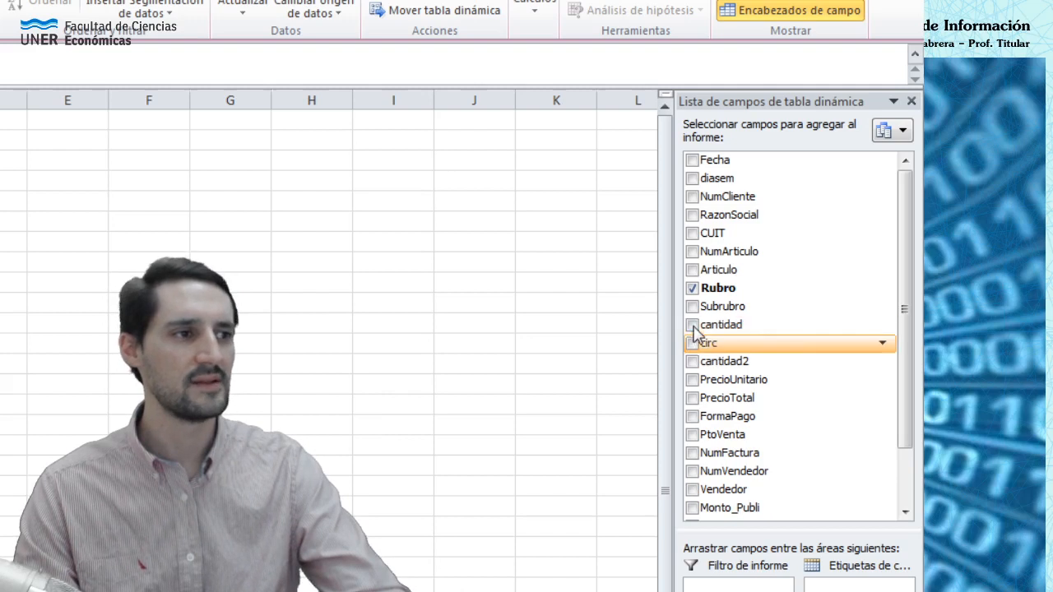
click(693, 325)
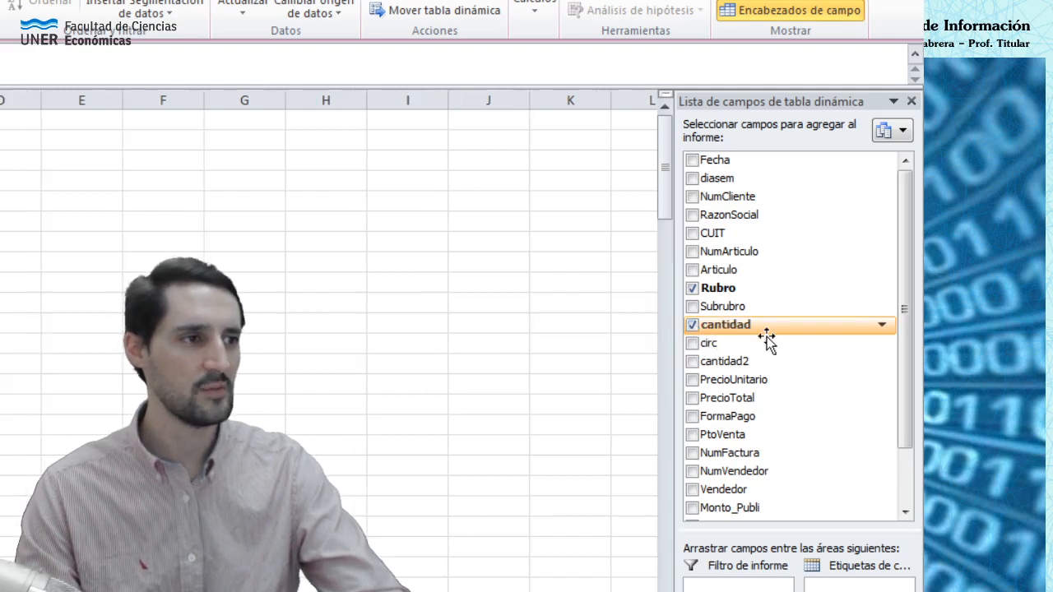
drag(901, 249, 902, 336)
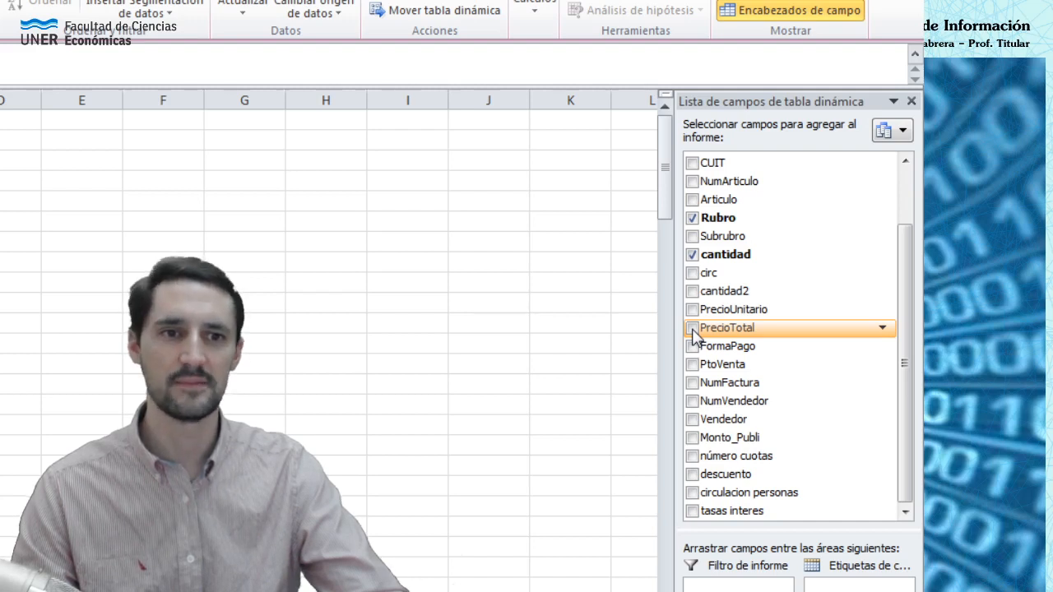
click(693, 330)
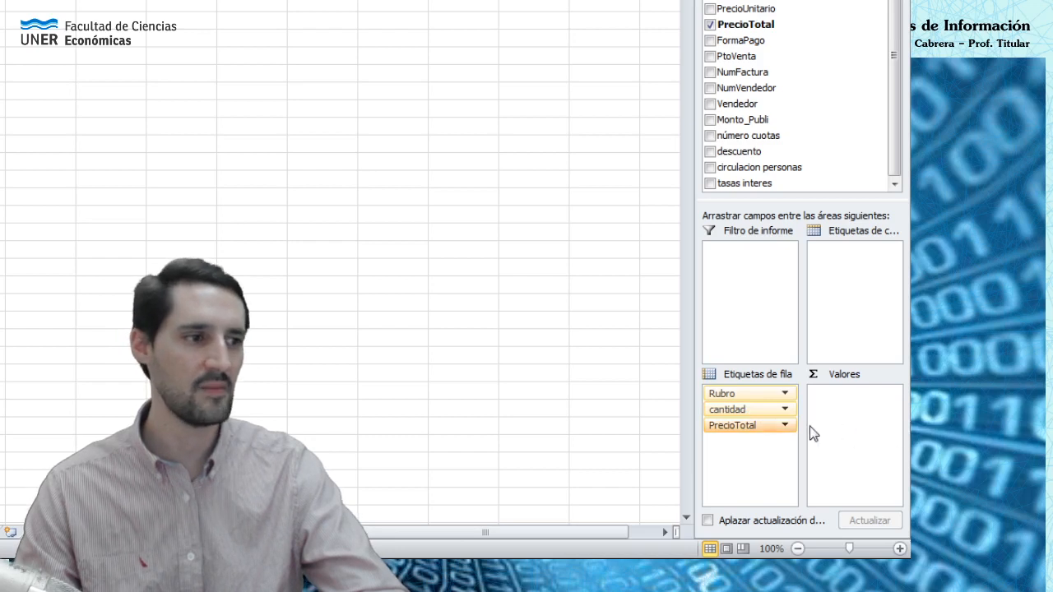
drag(764, 408, 853, 415)
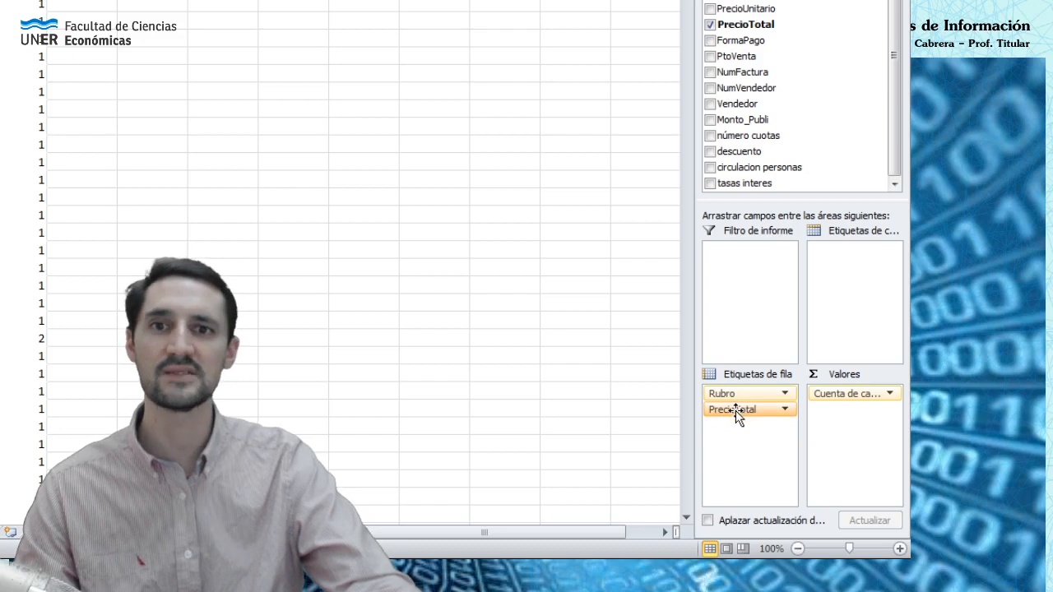
drag(745, 416, 868, 436)
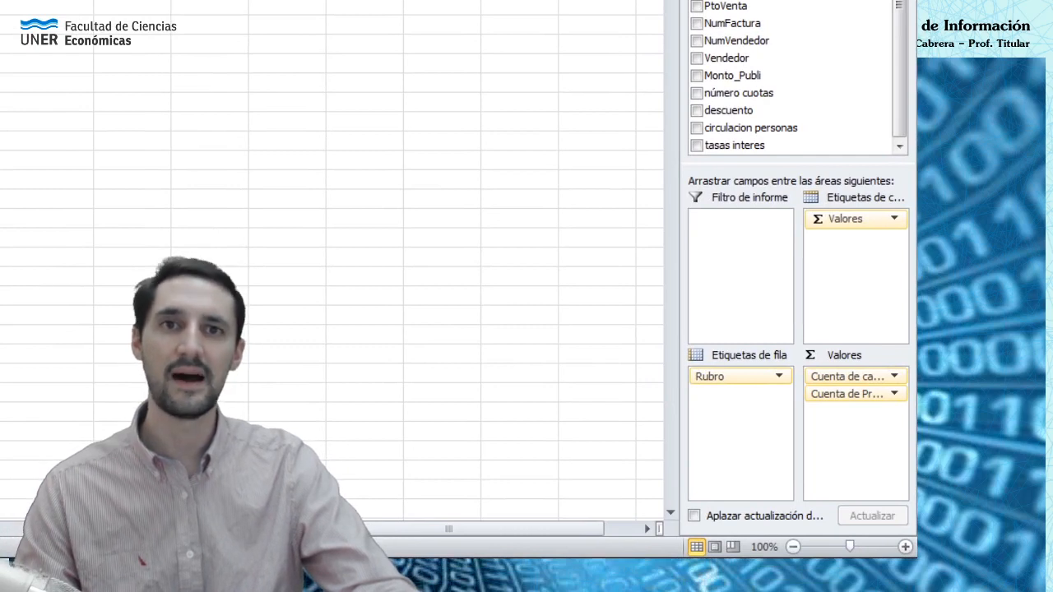
Summarize the cantidad value field by Suma.
click(894, 378)
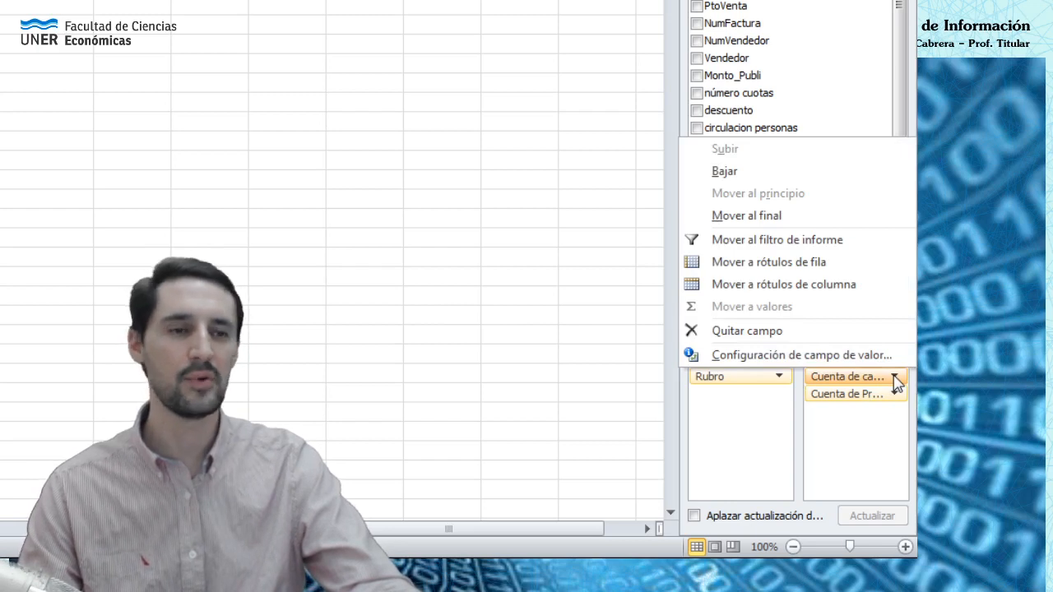
click(851, 362)
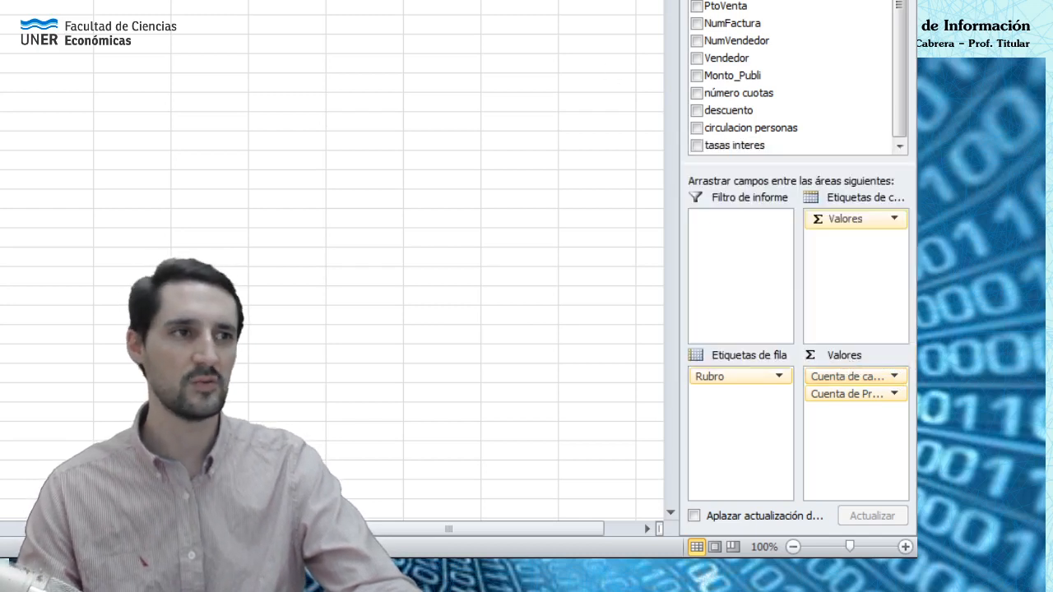
drag(340, 0, 620, 110)
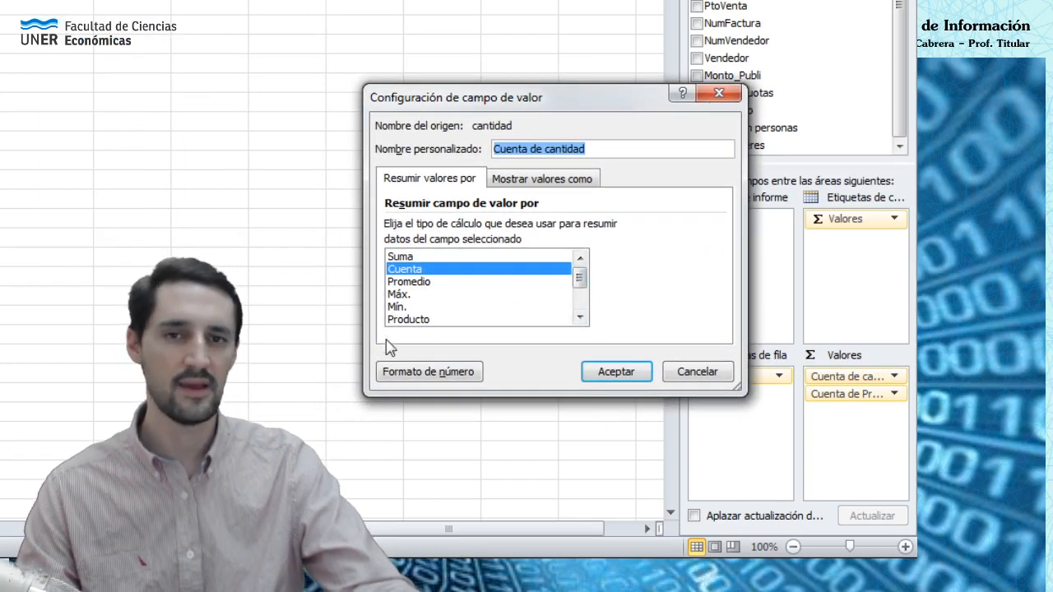
click(403, 258)
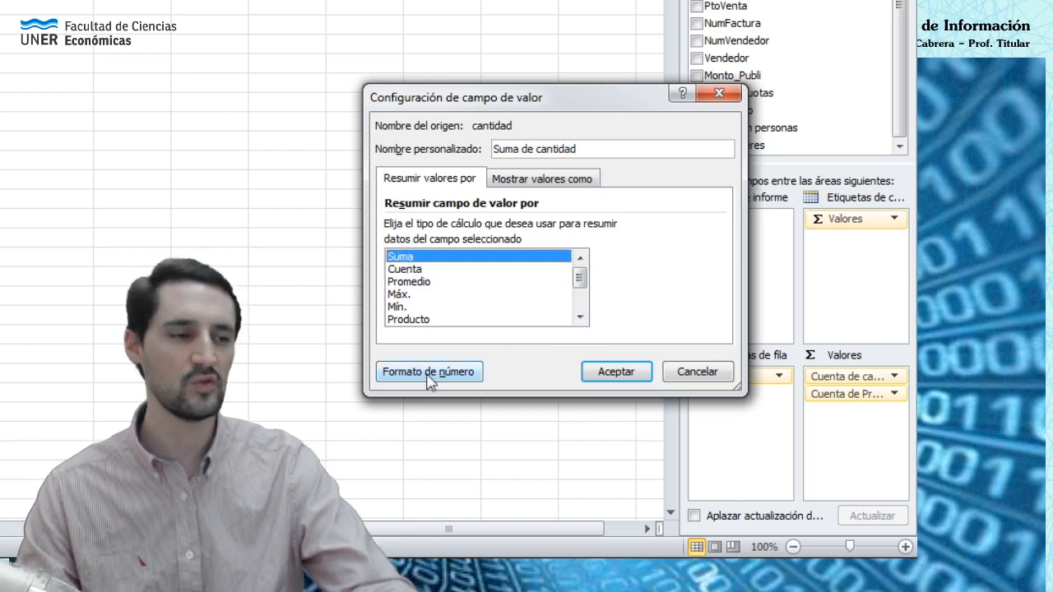
click(587, 377)
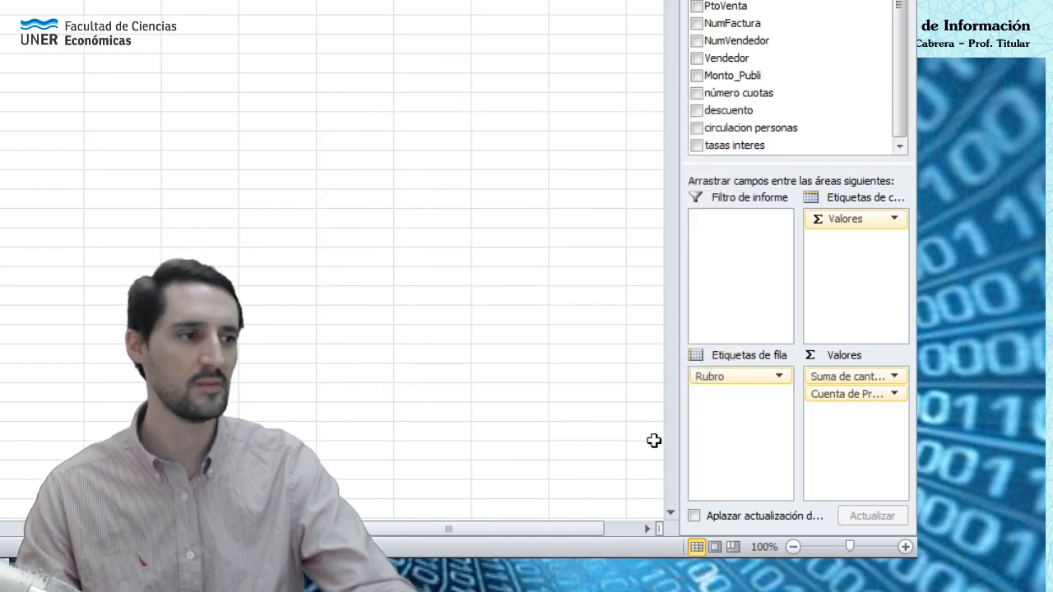
Summarize the PrecioTotal value field by Suma.
click(895, 395)
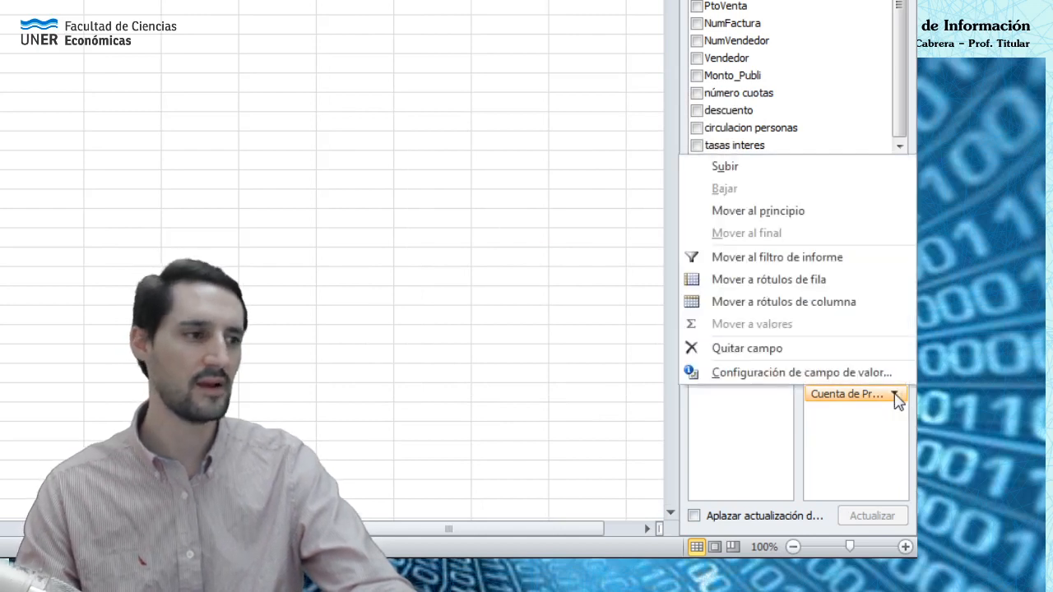
click(815, 375)
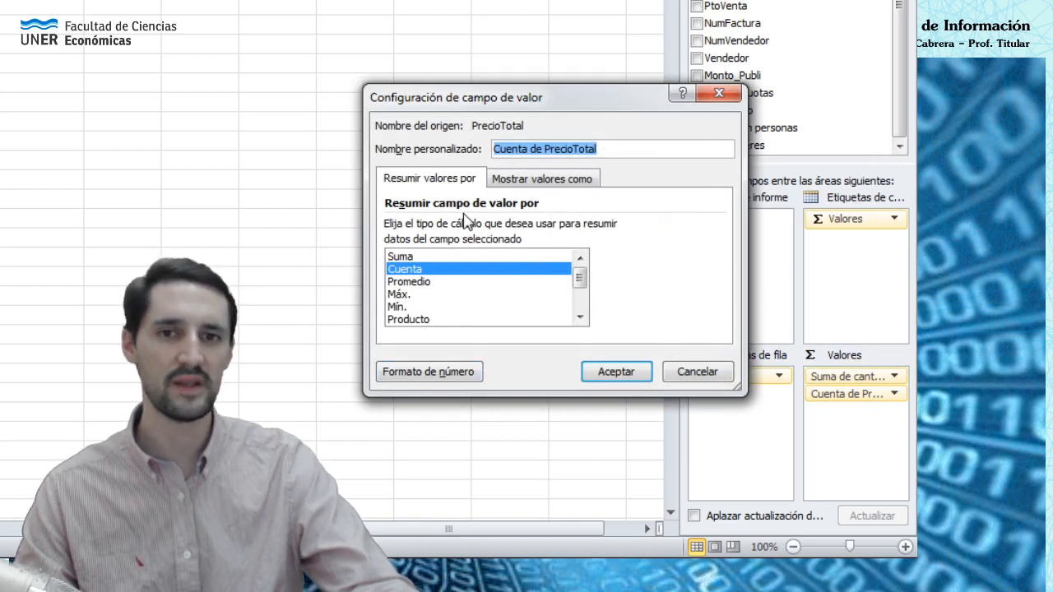
click(405, 258)
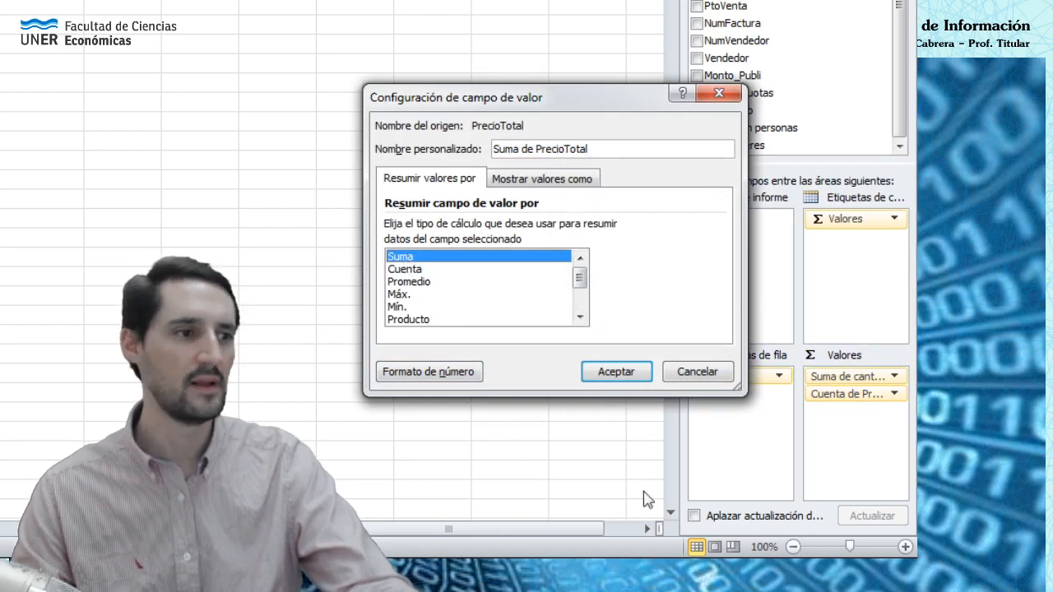
click(622, 371)
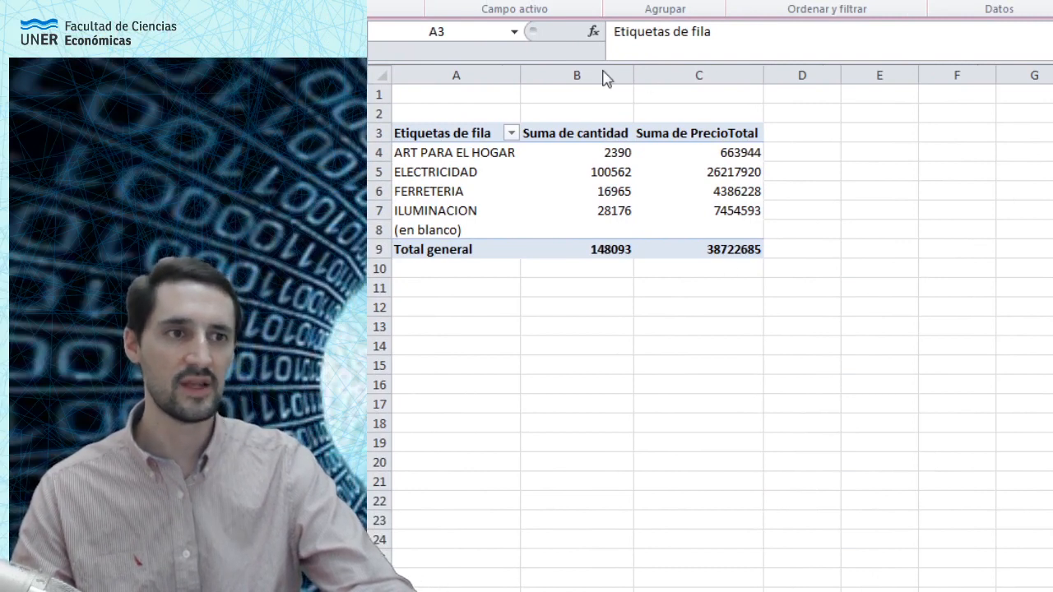
Apply the accounting number format with $ and two decimals to columns B and C, covering both value fields.
drag(599, 75, 678, 76)
click(927, 2)
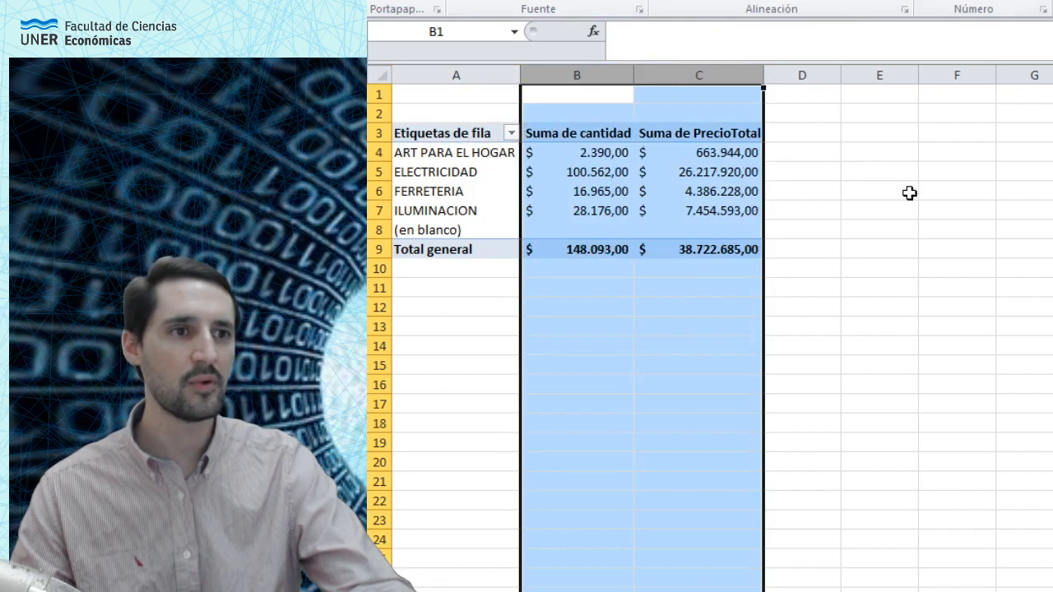
click(909, 193)
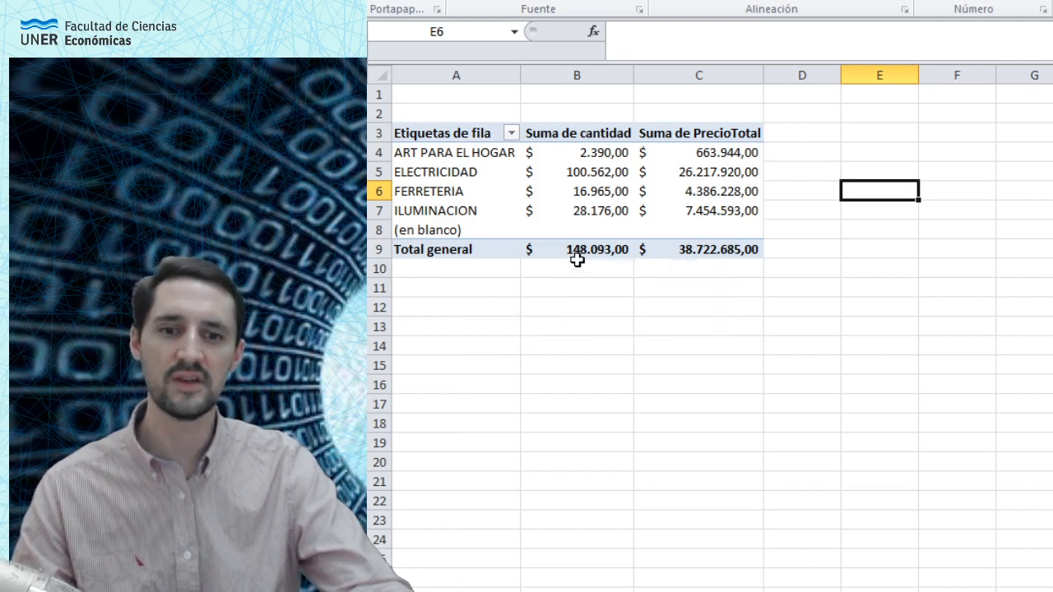
Examine the summed quantity and total price of the ELECTRICIDAD row in the pivot table.
click(504, 173)
drag(504, 172, 708, 173)
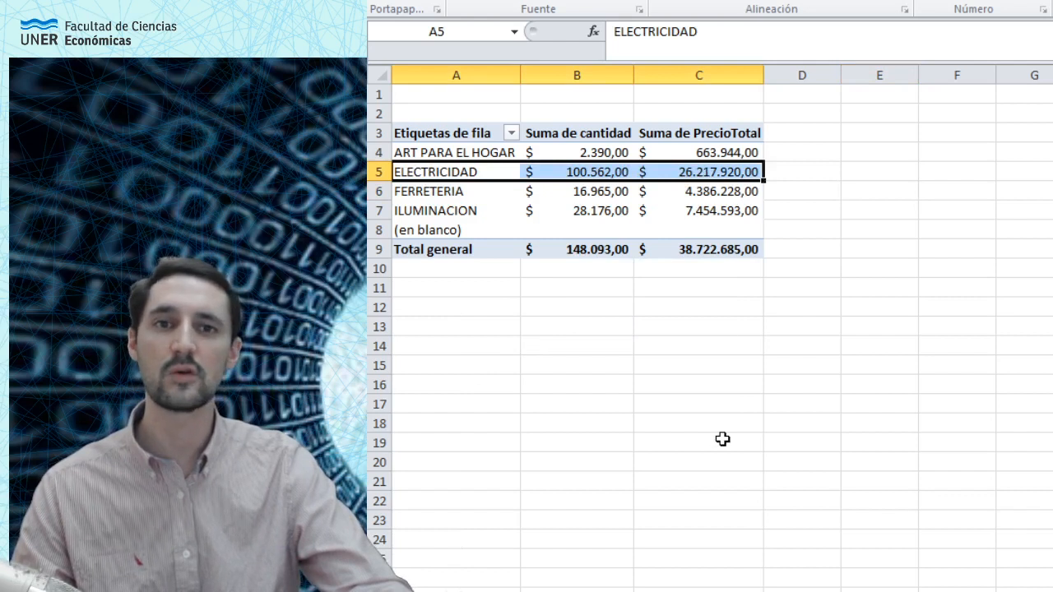
click(765, 445)
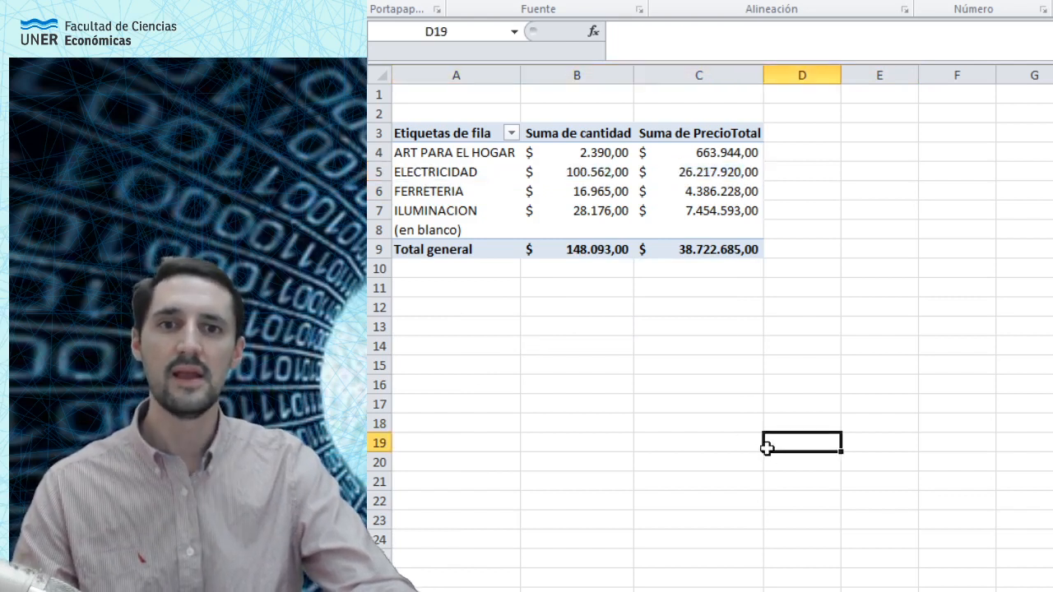
click(533, 195)
click(446, 175)
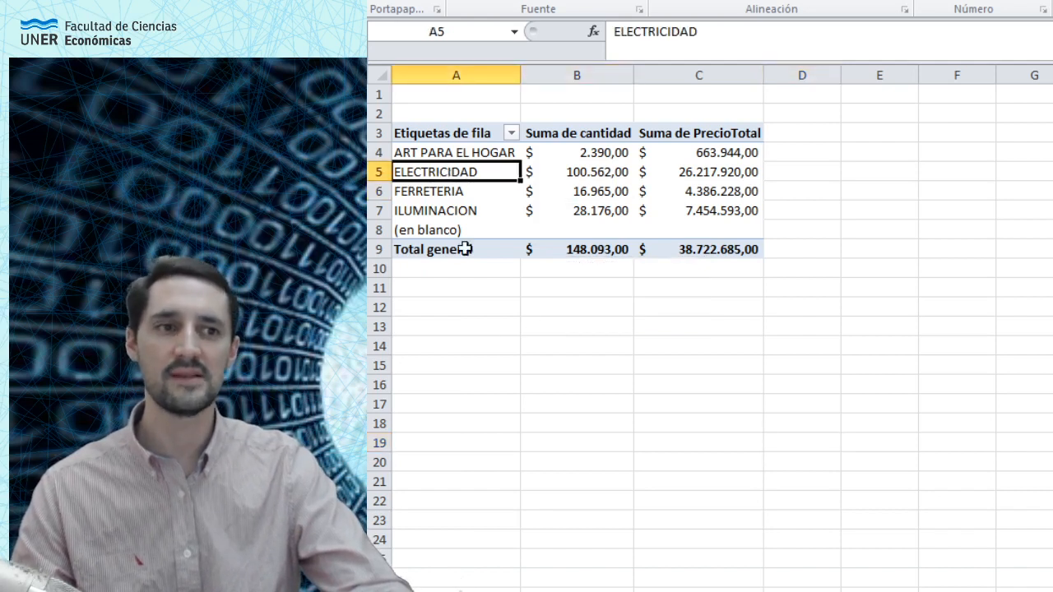